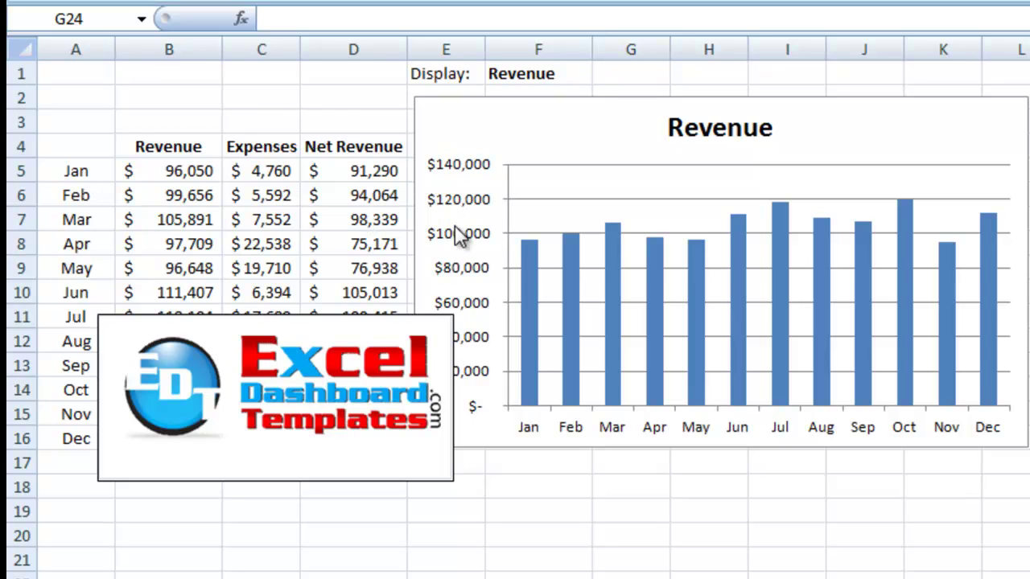
Step: Preview the interactive chart by switching the Display selection in F1 to Expenses, to Net Revenue and back to Revenue
left_click(512, 78)
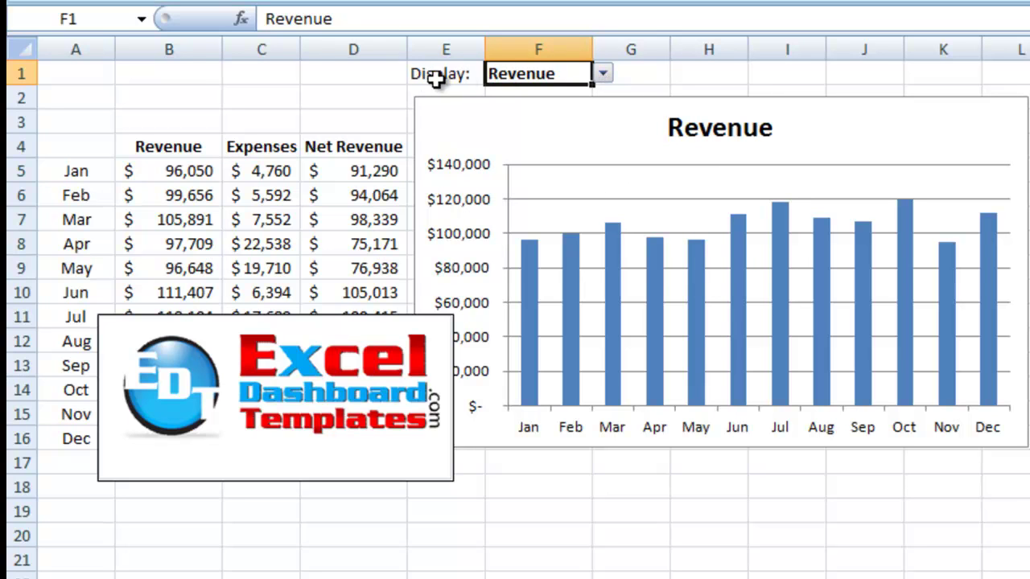
left_click(602, 75)
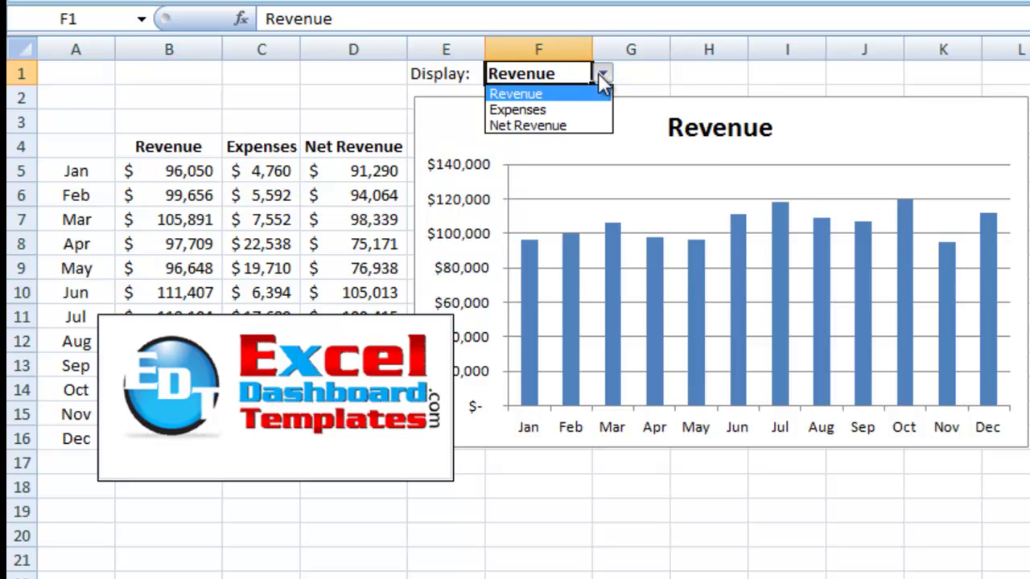
left_click(563, 114)
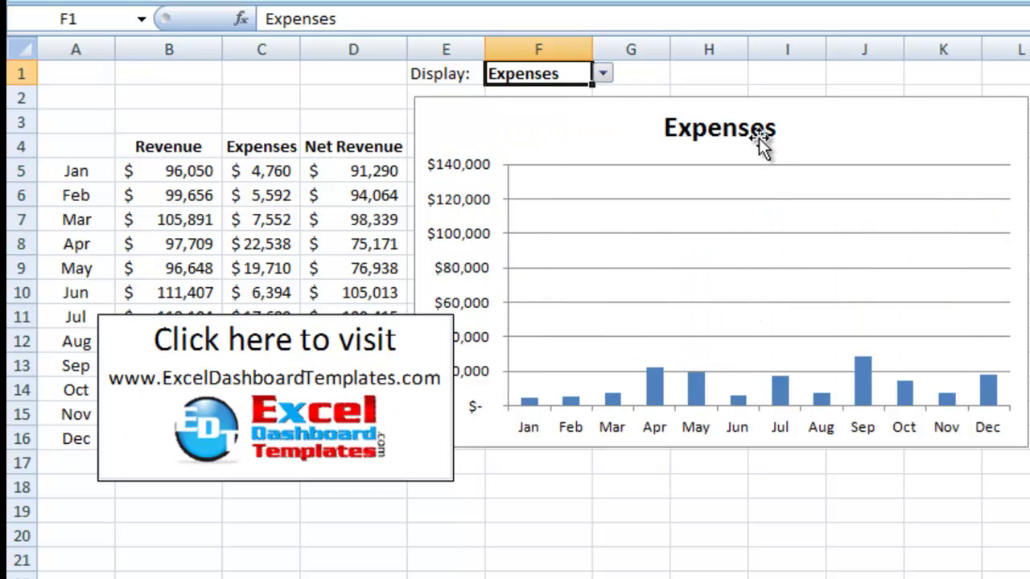
left_click(602, 73)
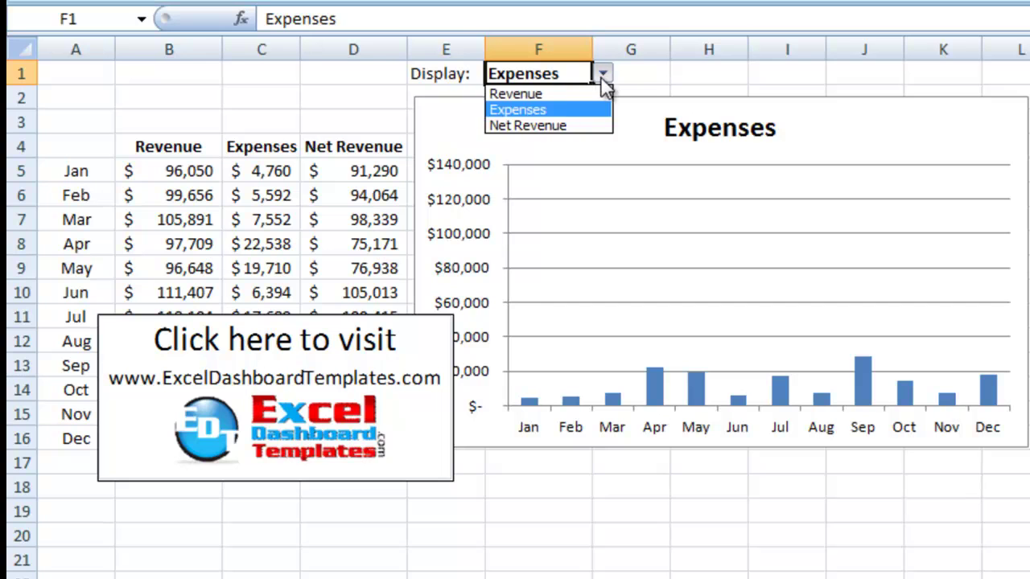
left_click(557, 127)
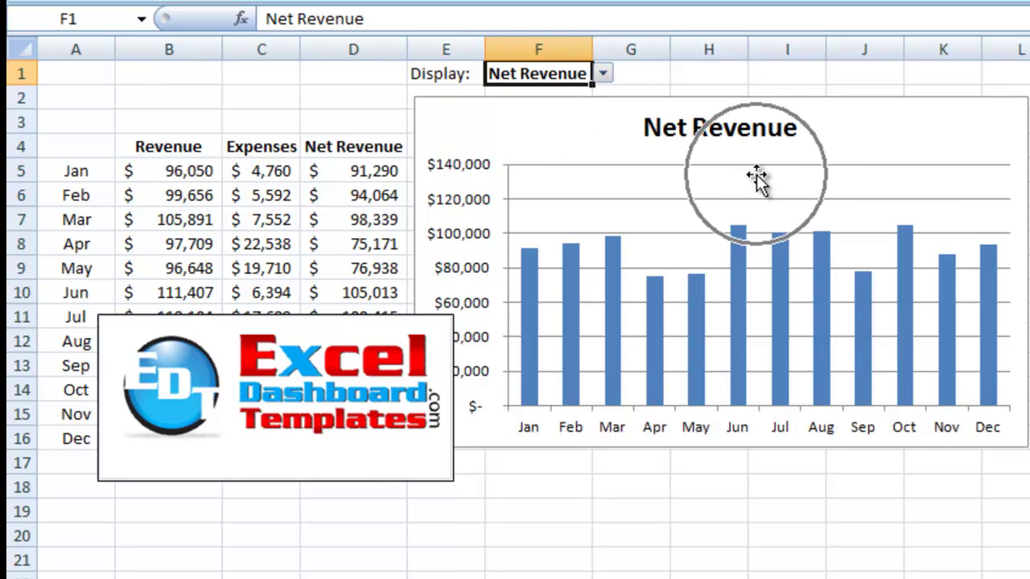
left_click(344, 155)
left_click(538, 75)
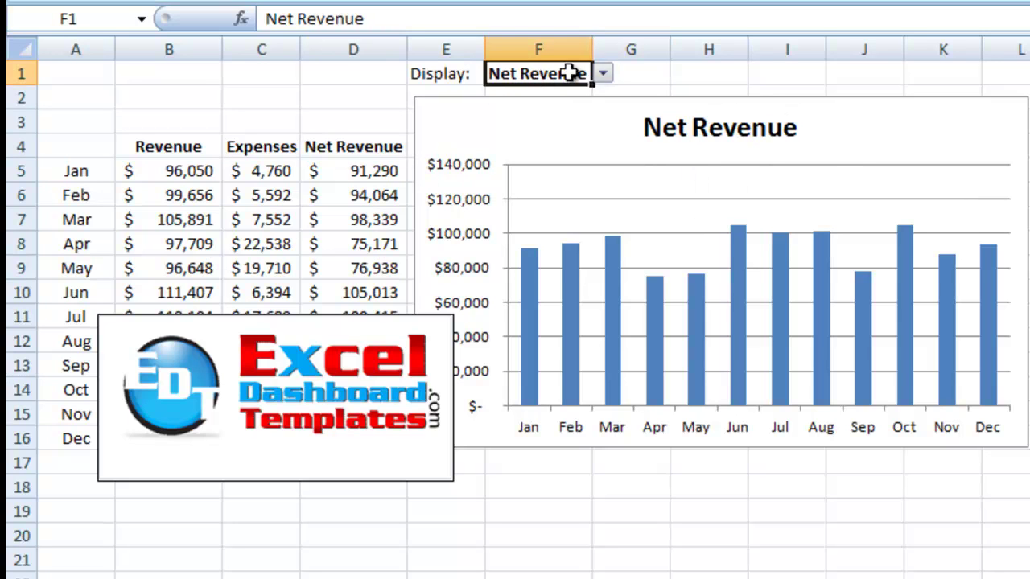
left_click(603, 73)
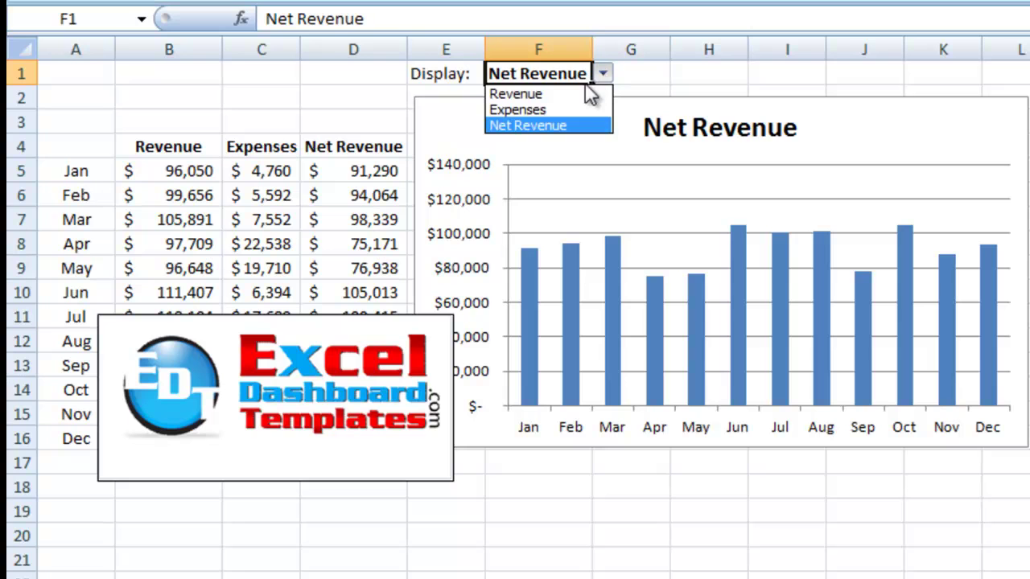
left_click(581, 94)
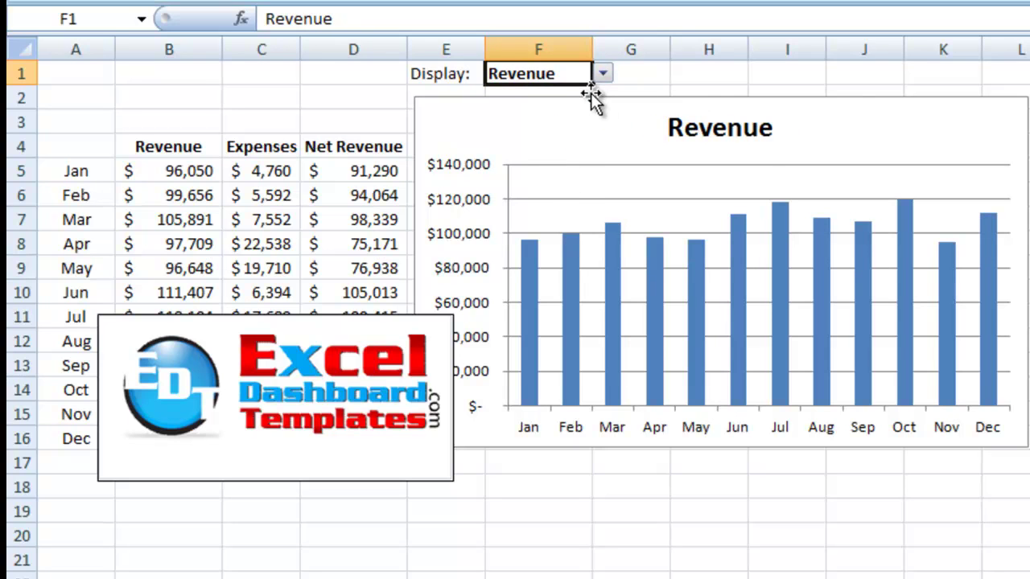
Step: Compare the Display options offered in F1 with the column headings in B4:D4 of the data table
left_click(296, 195)
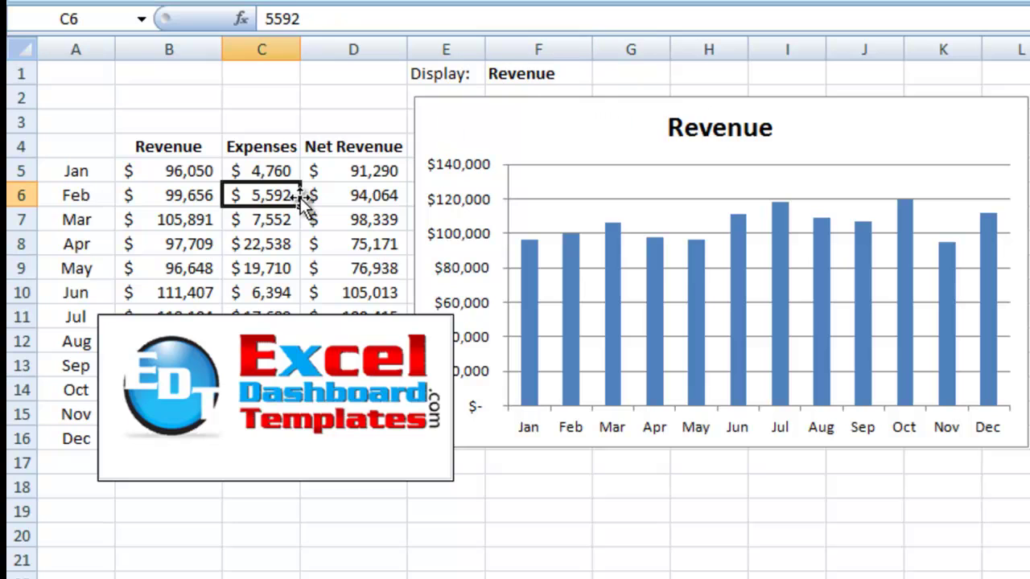
left_click(182, 146)
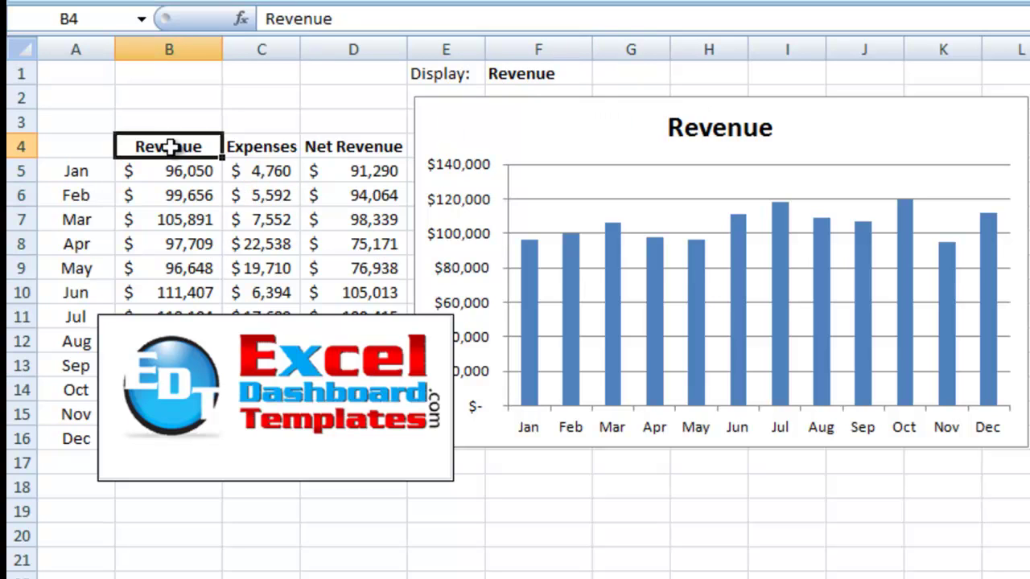
left_click(524, 77)
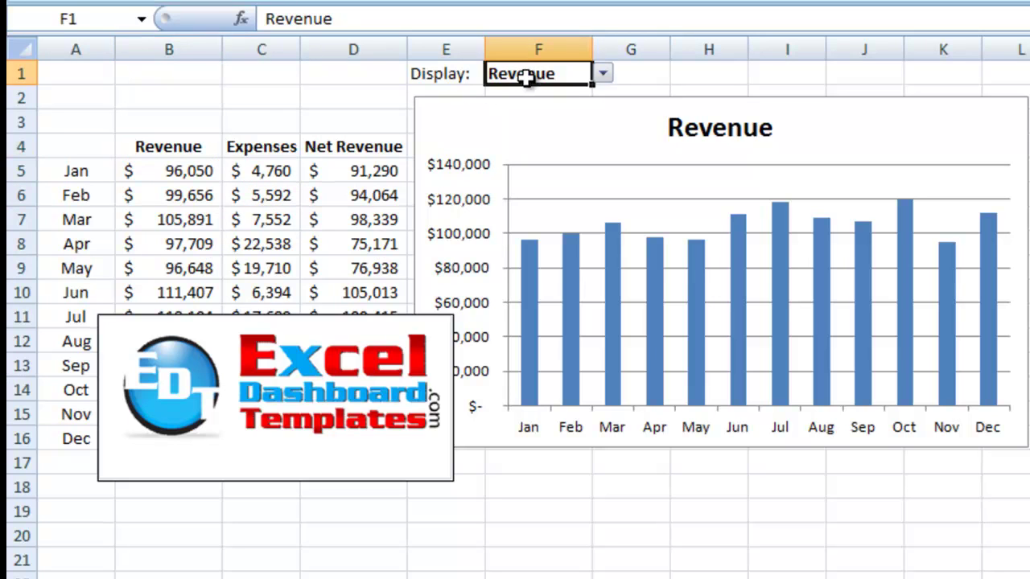
left_click(602, 78)
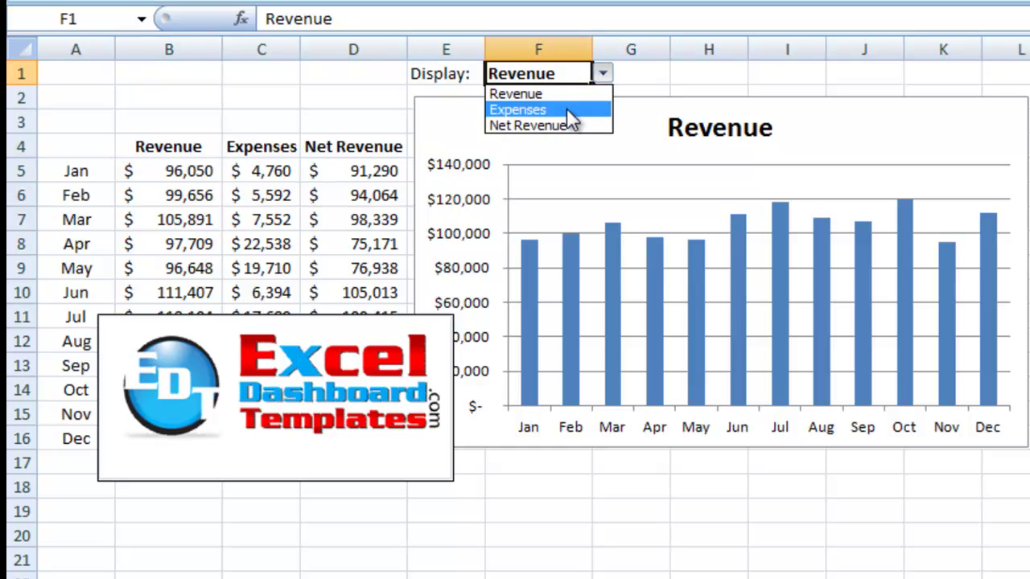
left_click(298, 148)
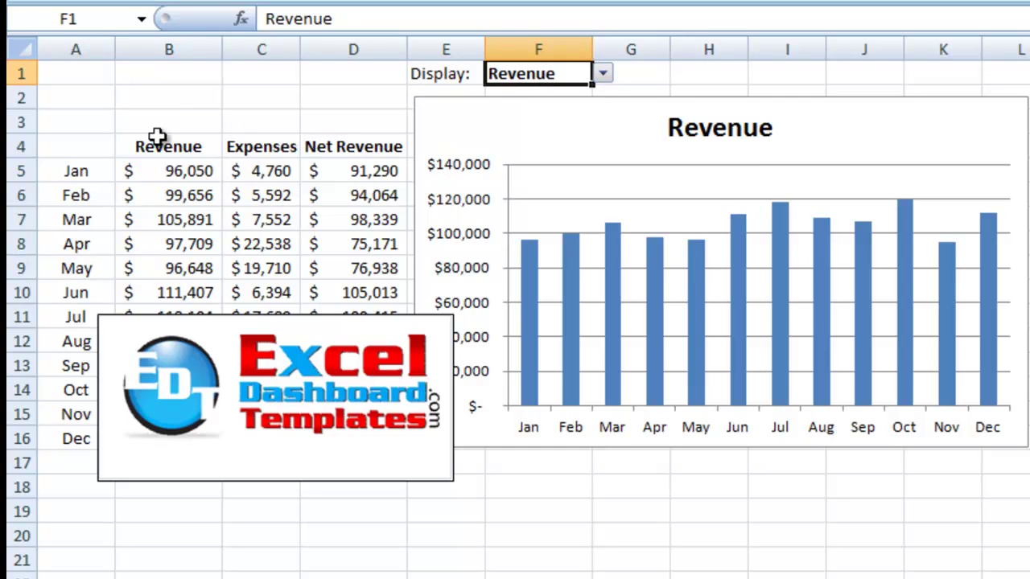
left_click(148, 141)
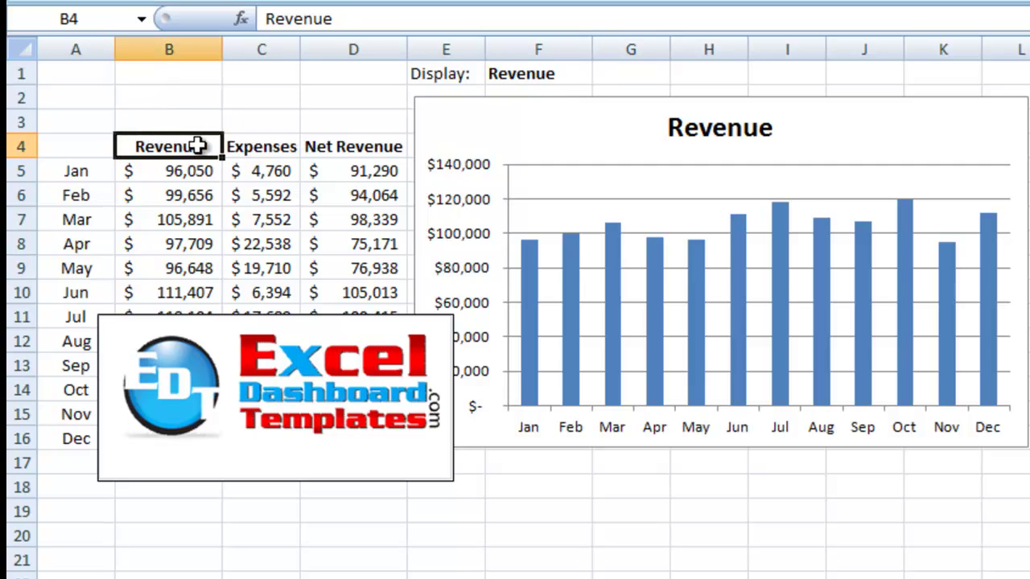
left_click_drag(197, 146, 314, 151)
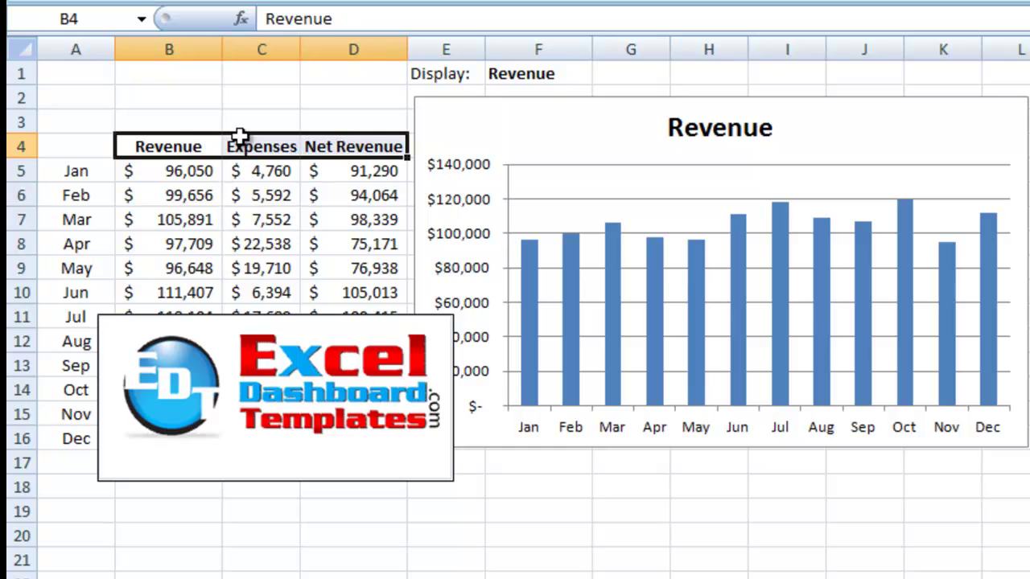
left_click(203, 117)
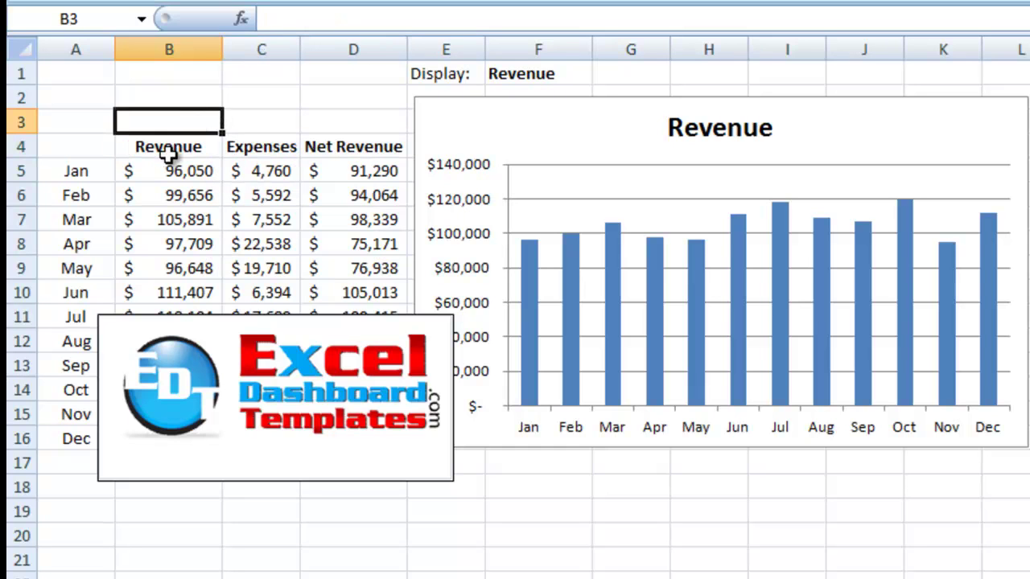
left_click_drag(167, 150, 331, 145)
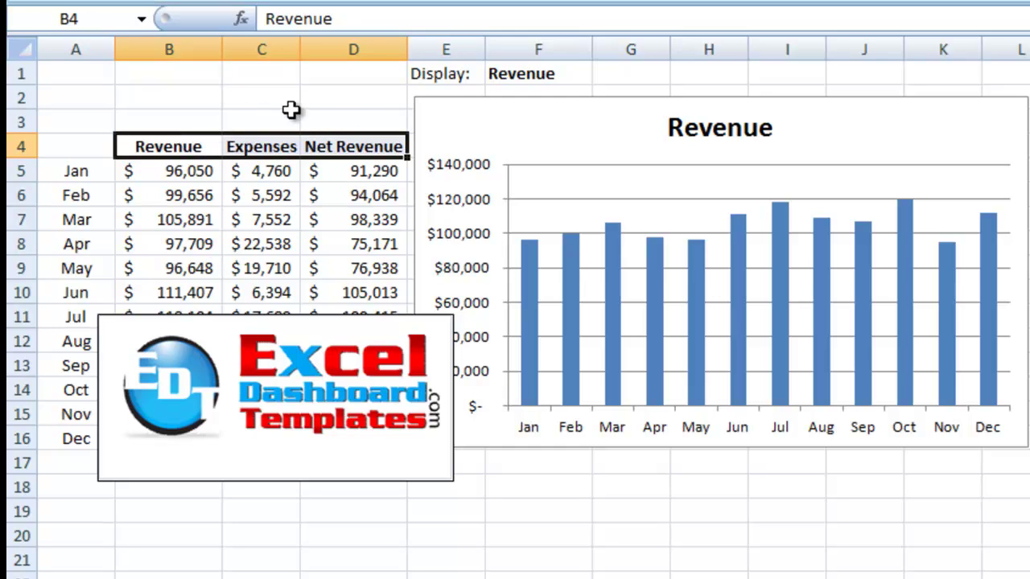
left_click(294, 123)
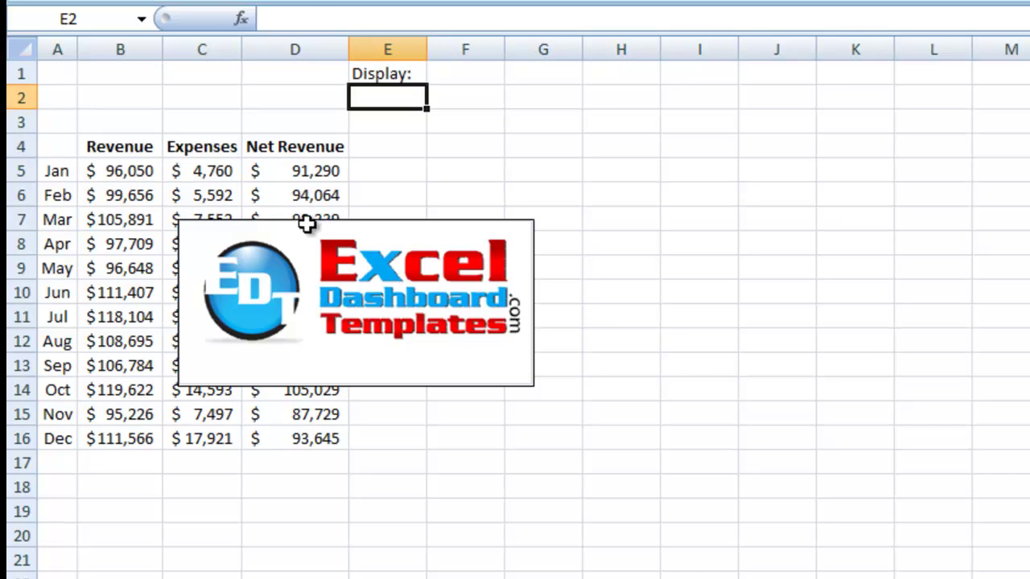
left_click(207, 147)
left_click_drag(69, 147, 278, 214)
left_click(383, 76)
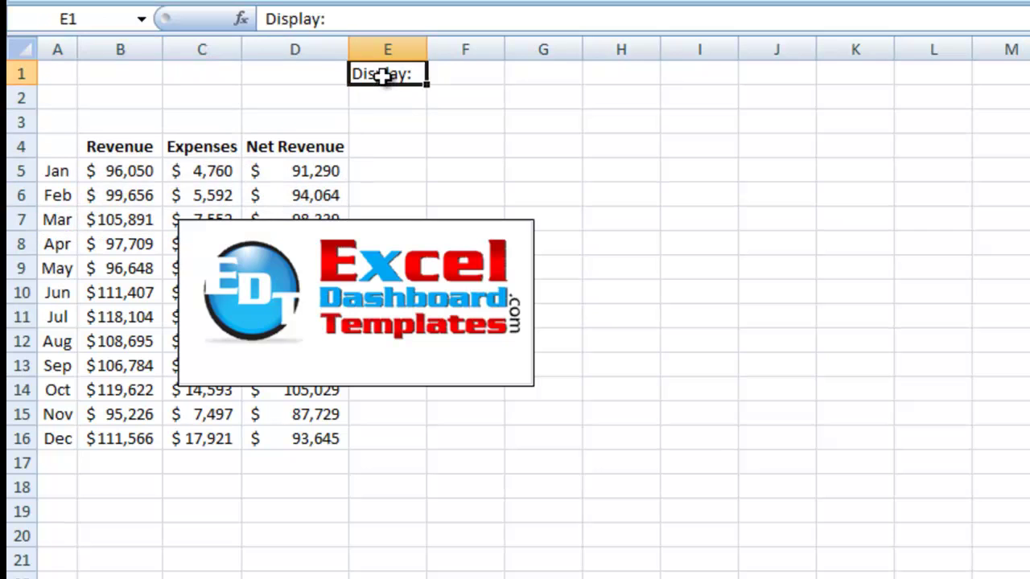
left_click(465, 72)
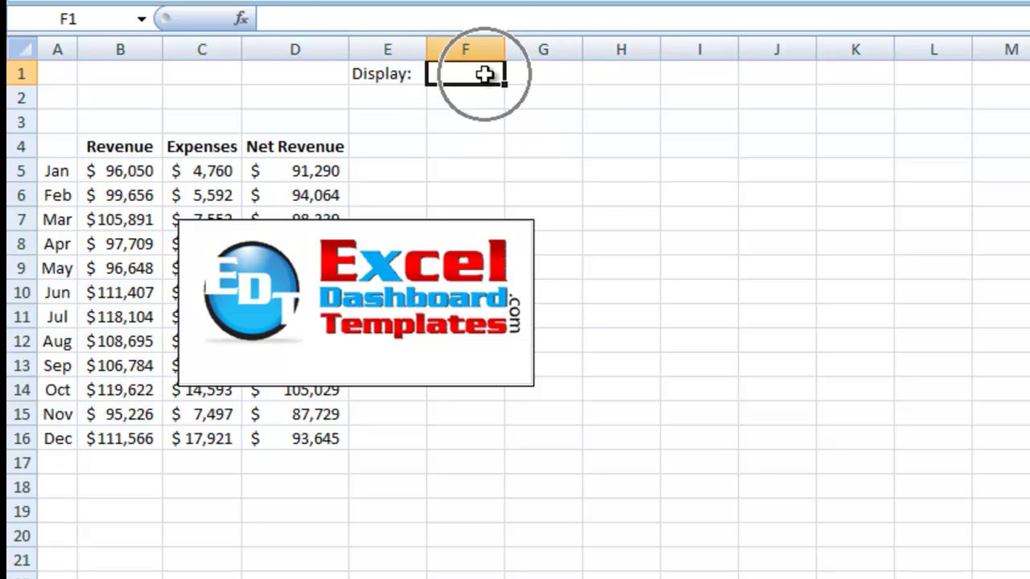
left_click(472, 96)
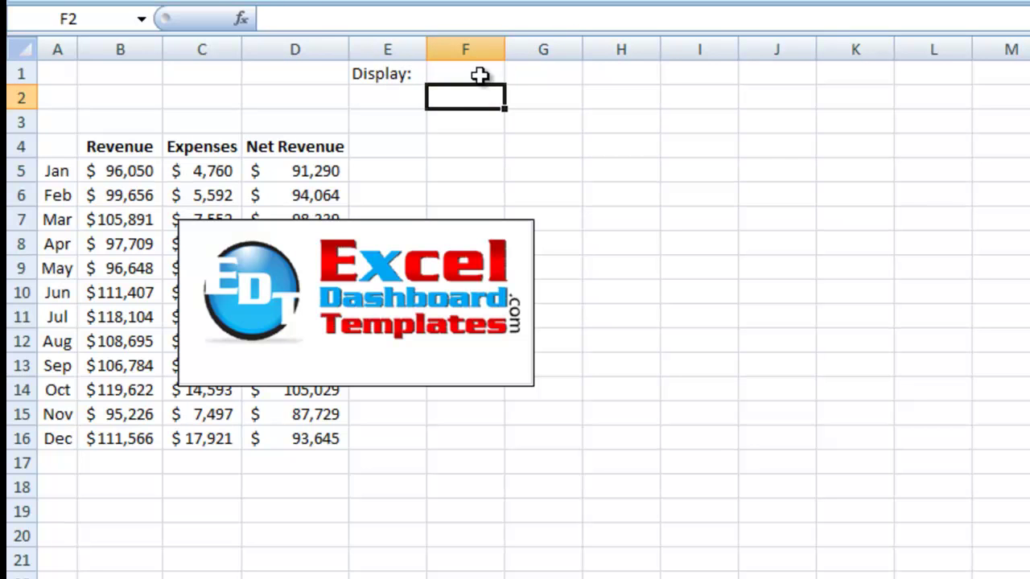
Step: Apply List data validation with an in-cell dropdown to cell F1, using the headings in =$B$4:$D$4 as the source
left_click(479, 75)
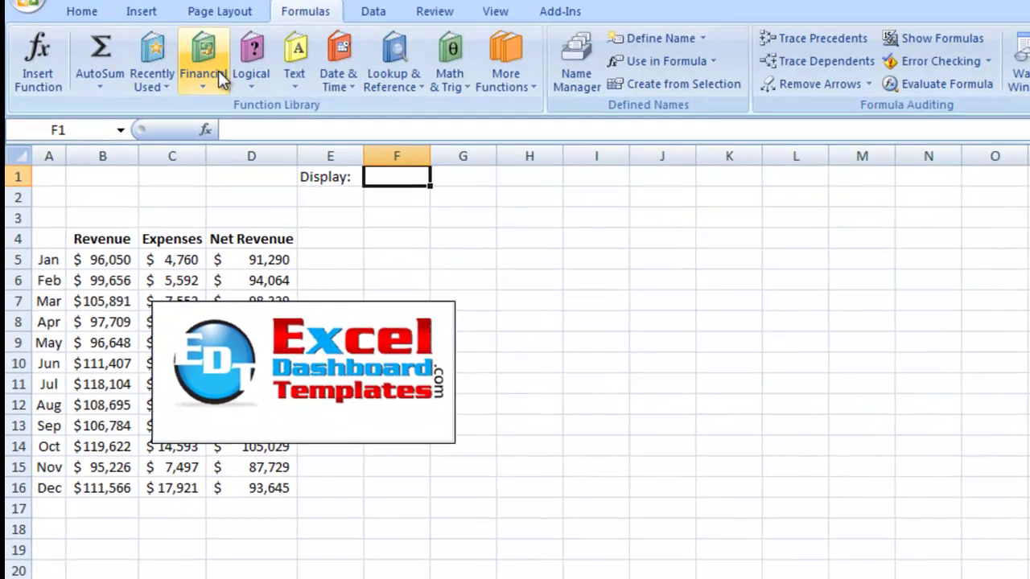
left_click(380, 19)
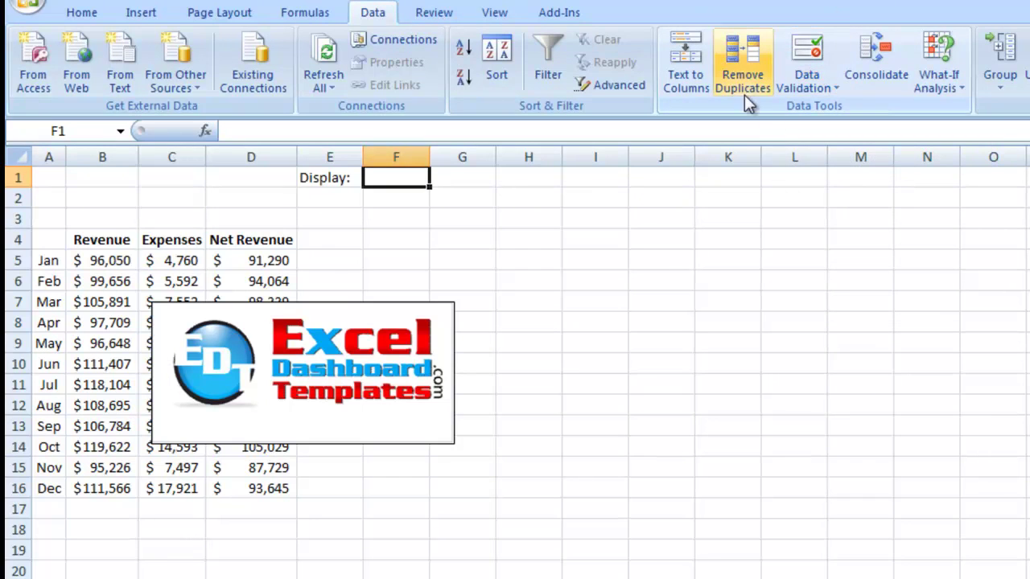
left_click(808, 64)
left_click_drag(531, 232, 506, 226)
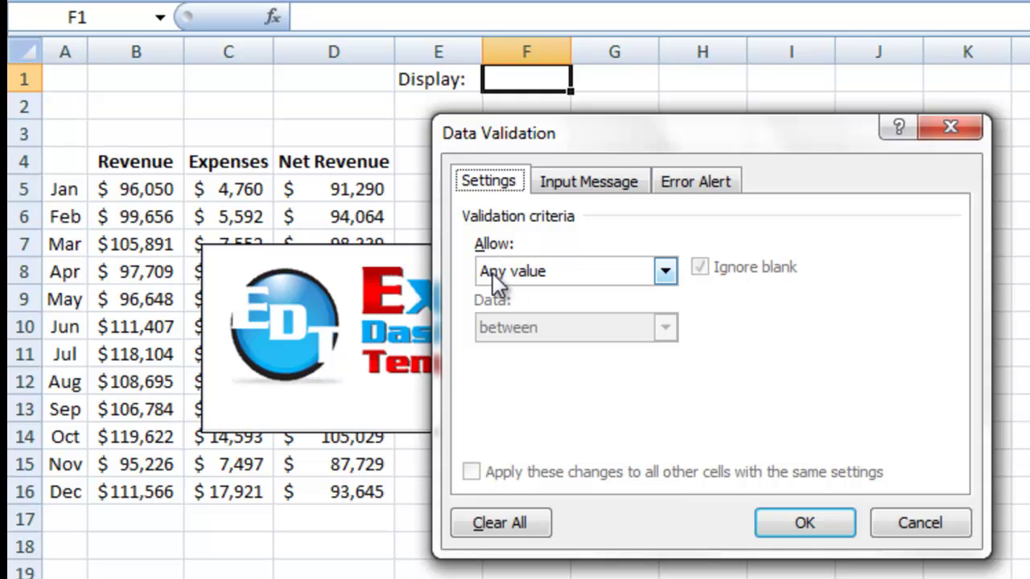
left_click(664, 272)
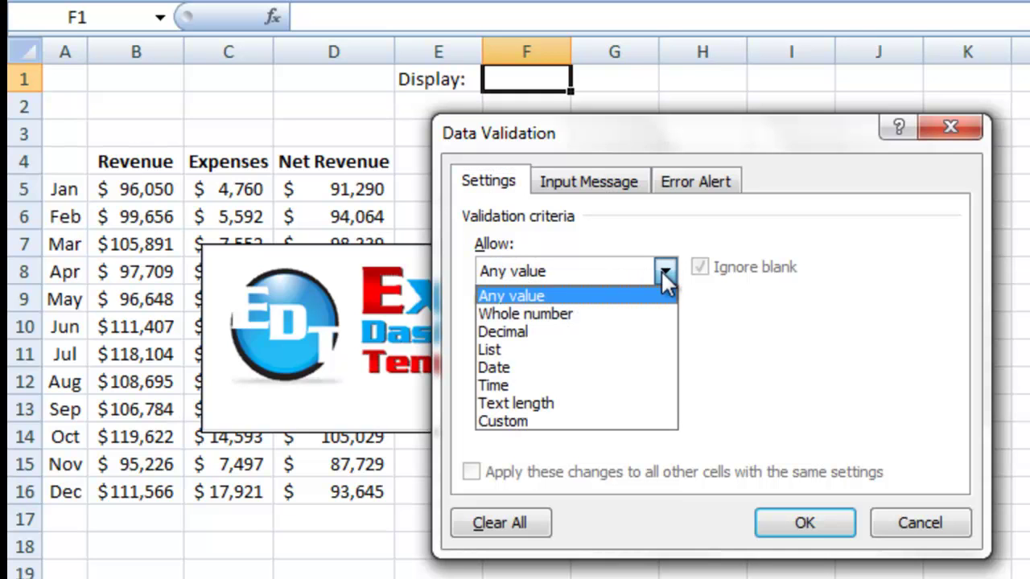
left_click(541, 349)
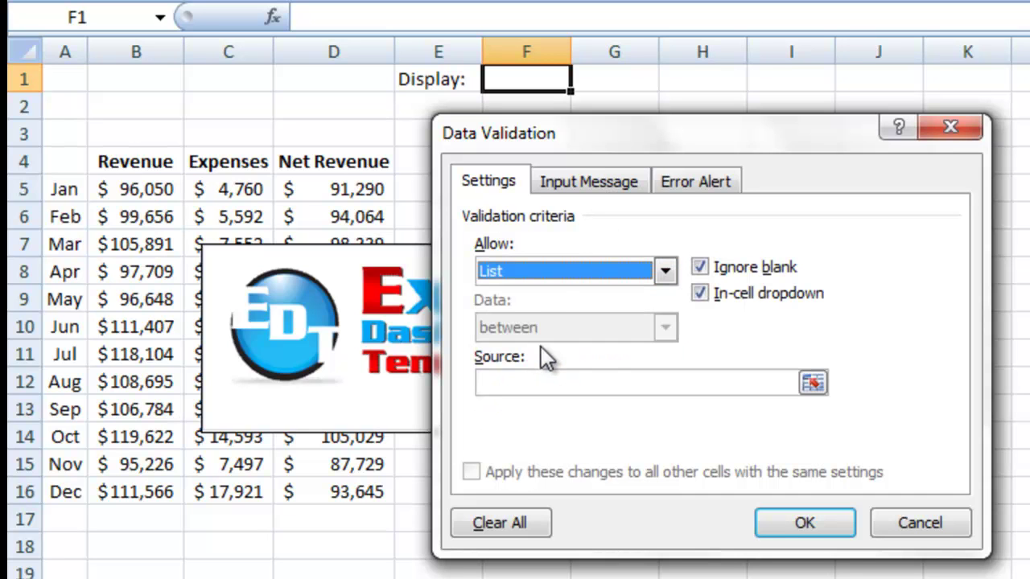
left_click(503, 381)
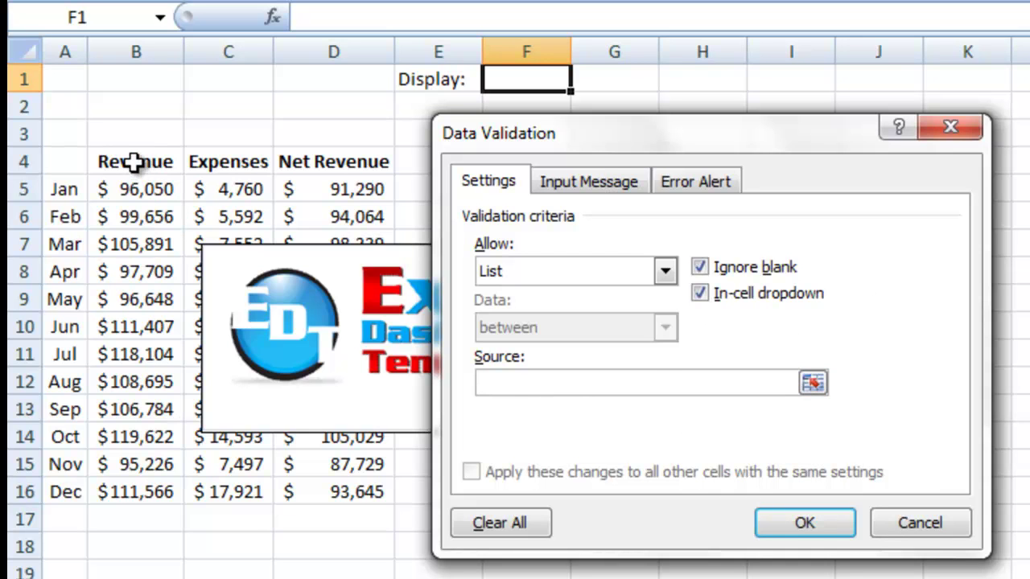
left_click_drag(134, 162, 290, 163)
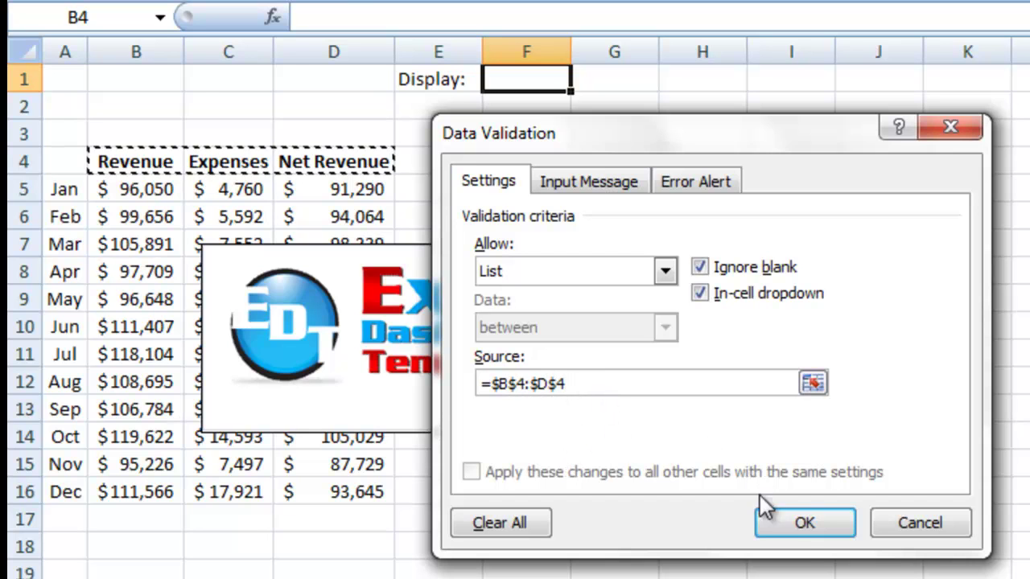
left_click(800, 525)
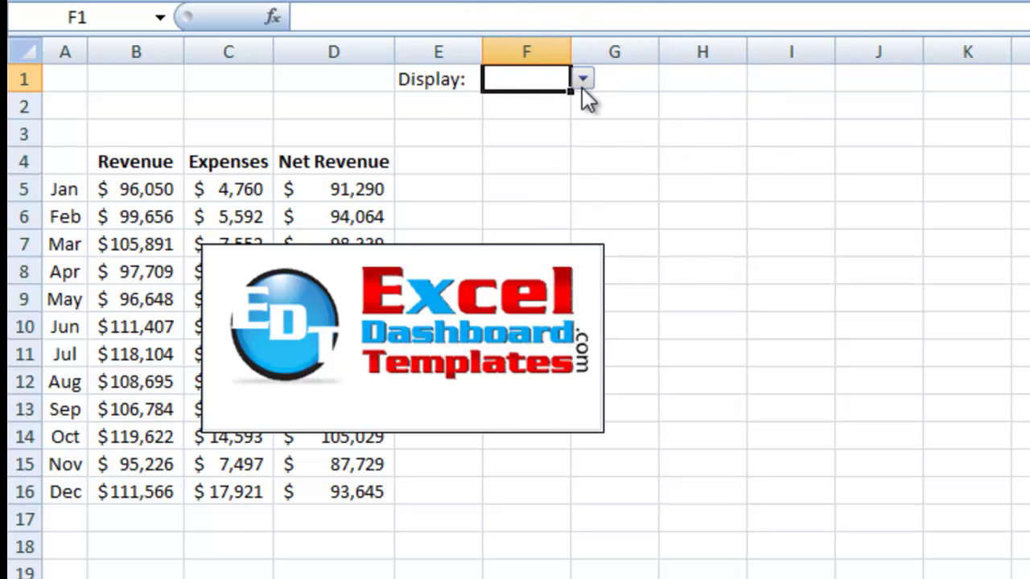
Step: Test the drop-down list in F1 by choosing Net Revenue, and clear the cell again
left_click(581, 88)
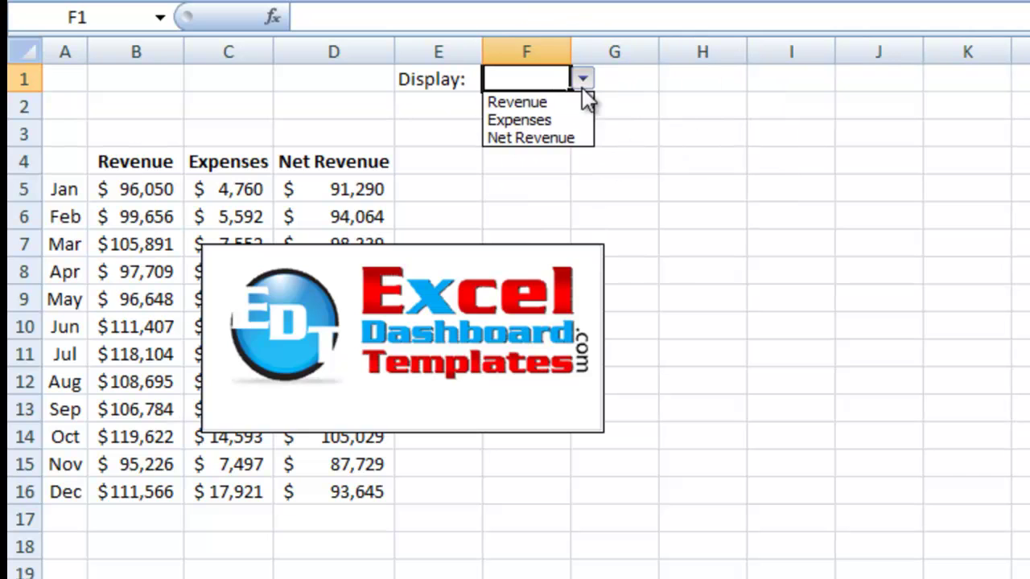
left_click(552, 137)
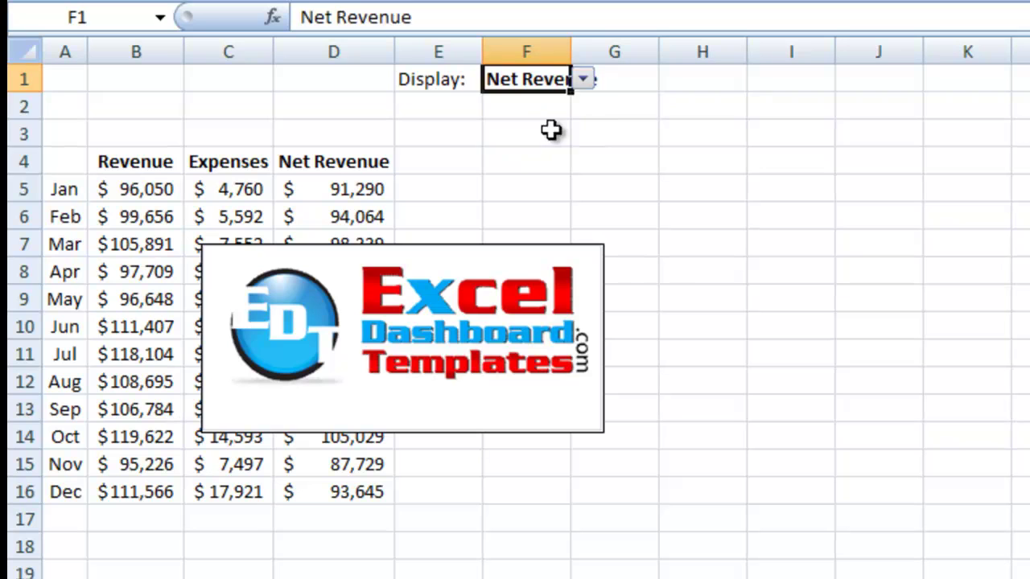
left_click(550, 131)
left_click(612, 132)
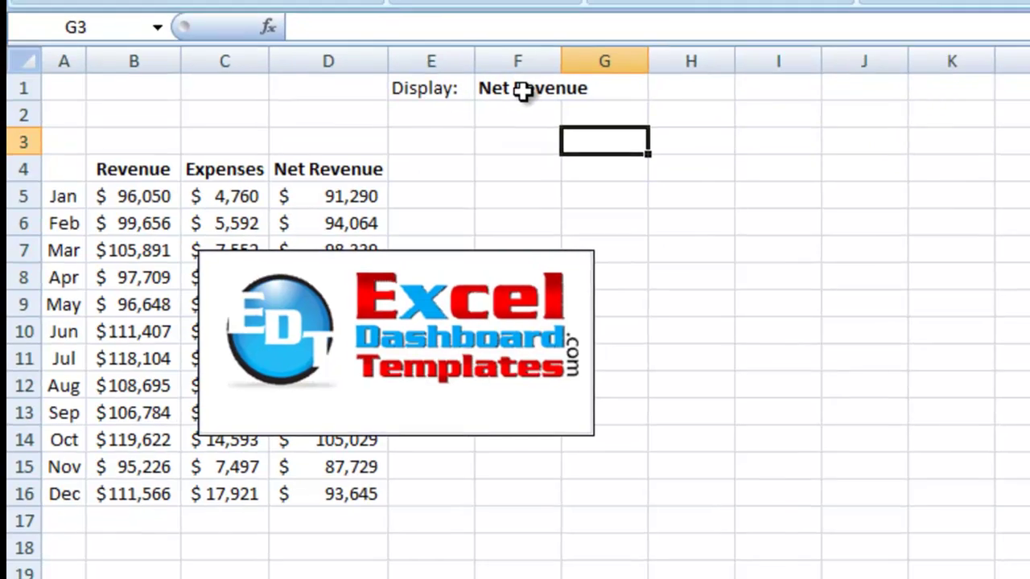
left_click(531, 81)
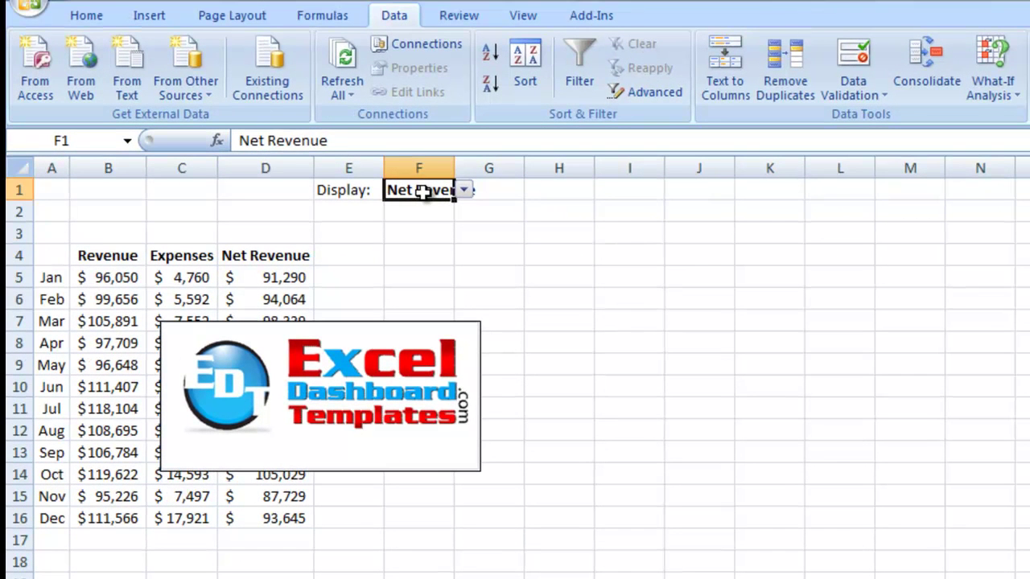
key("Delete")
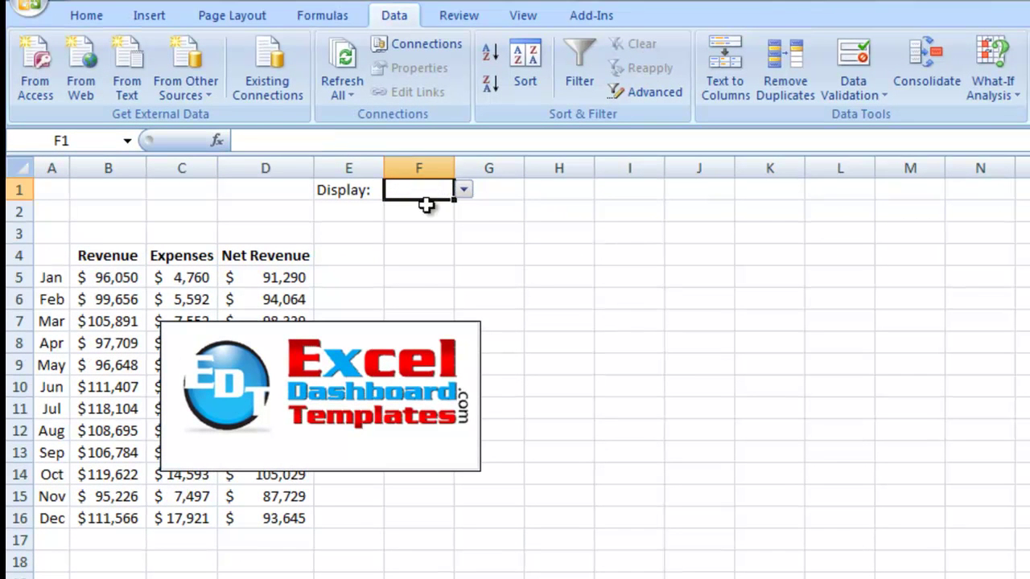
left_click(467, 231)
left_click(438, 196)
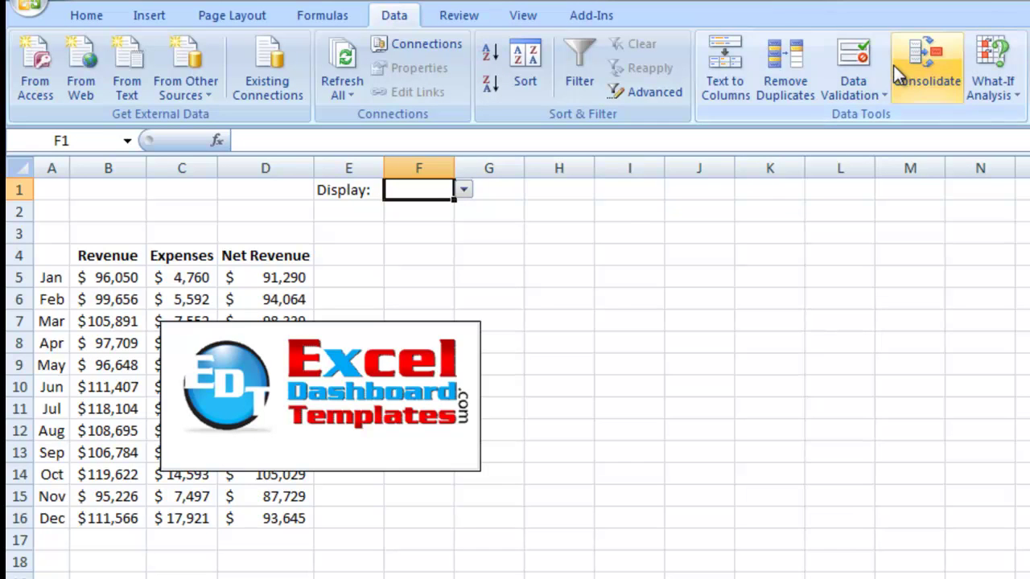
Step: Replace the List validation source of cell F1 with the entries Net Revenue, Revenue, Expenses
left_click(853, 60)
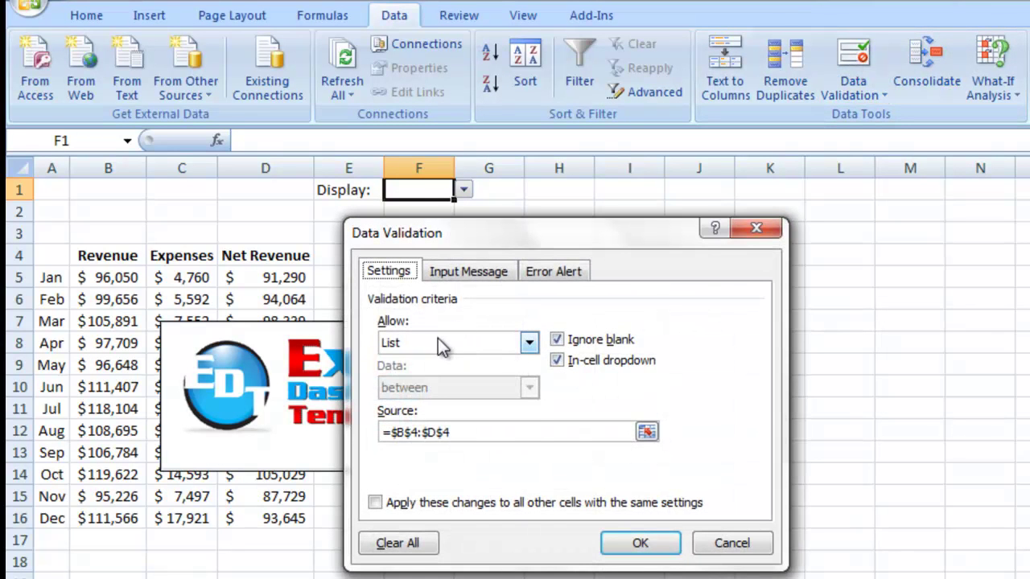
left_click(438, 338)
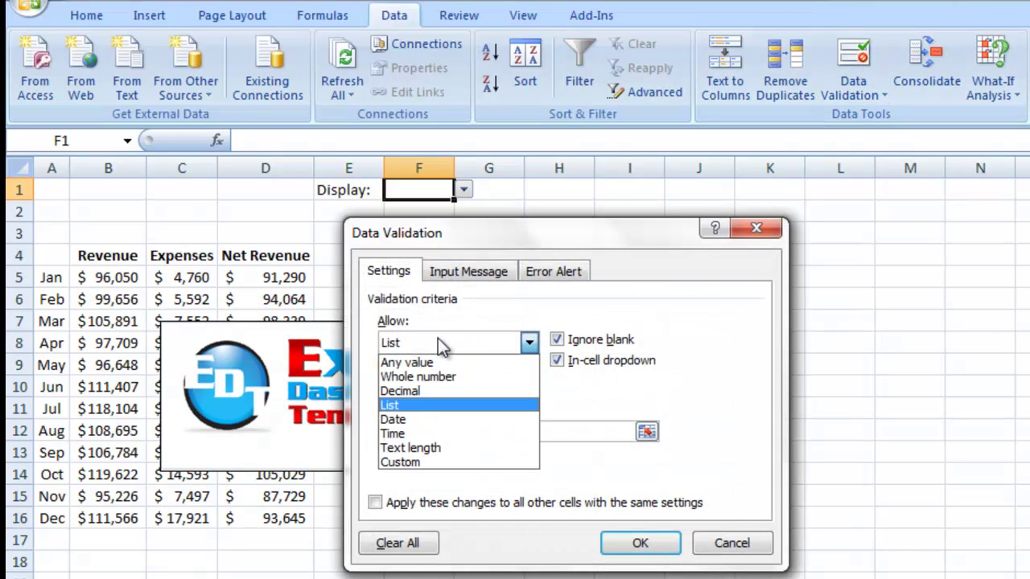
left_click(432, 408)
left_click_drag(452, 433, 364, 425)
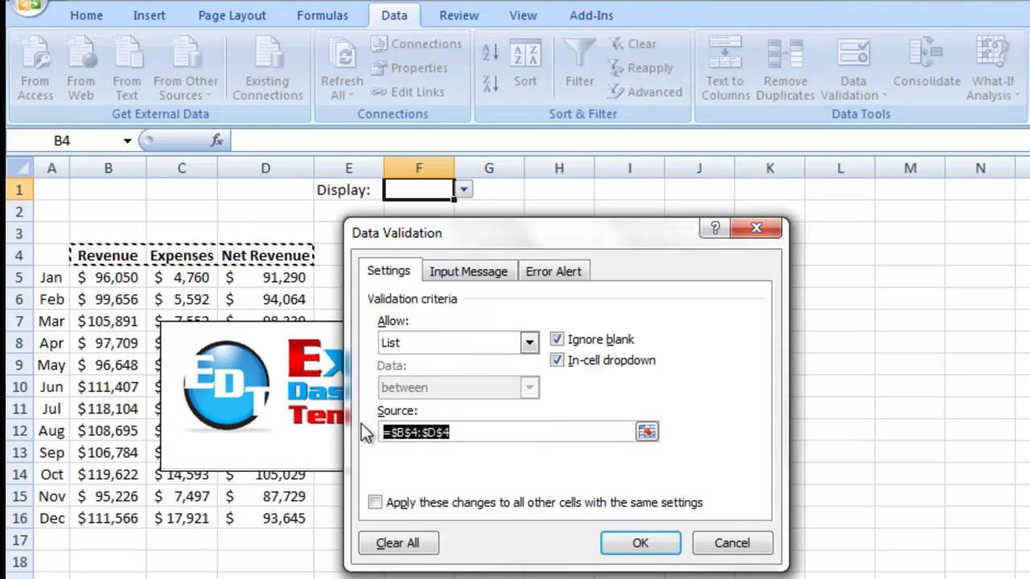
key("Delete")
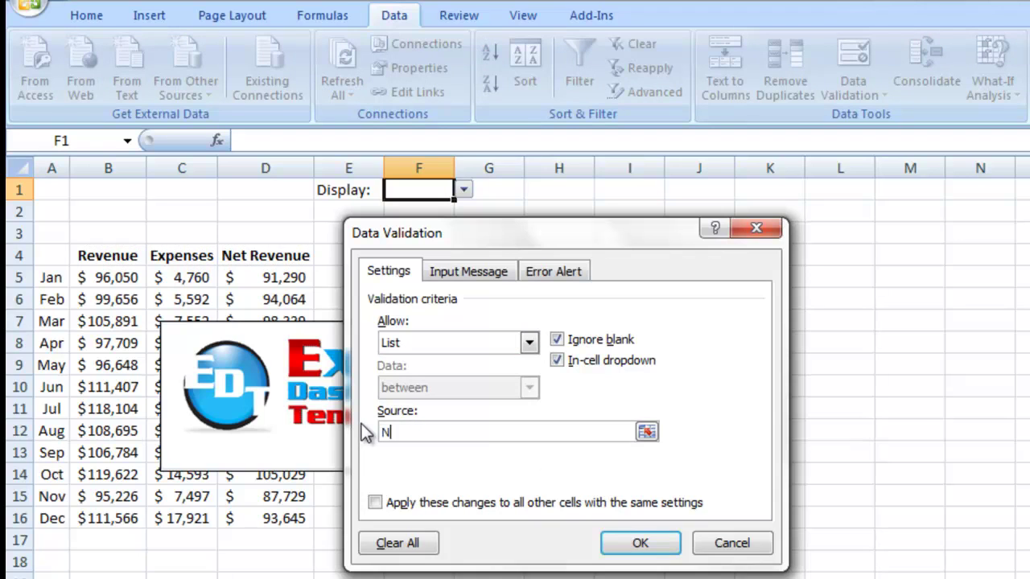
type("Net Revenue, Reveu")
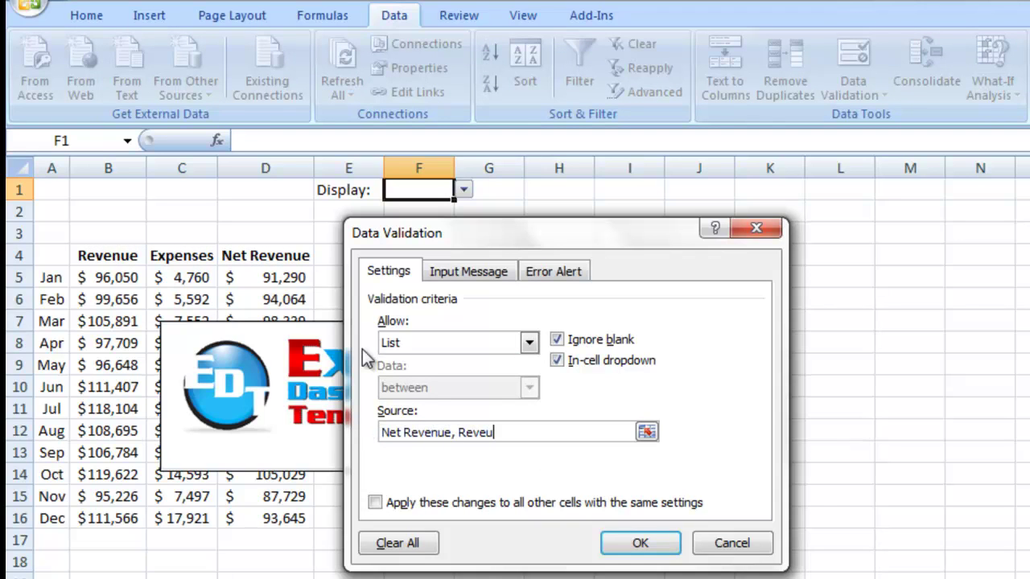
key("BackSpace")
type("nue, Expenses")
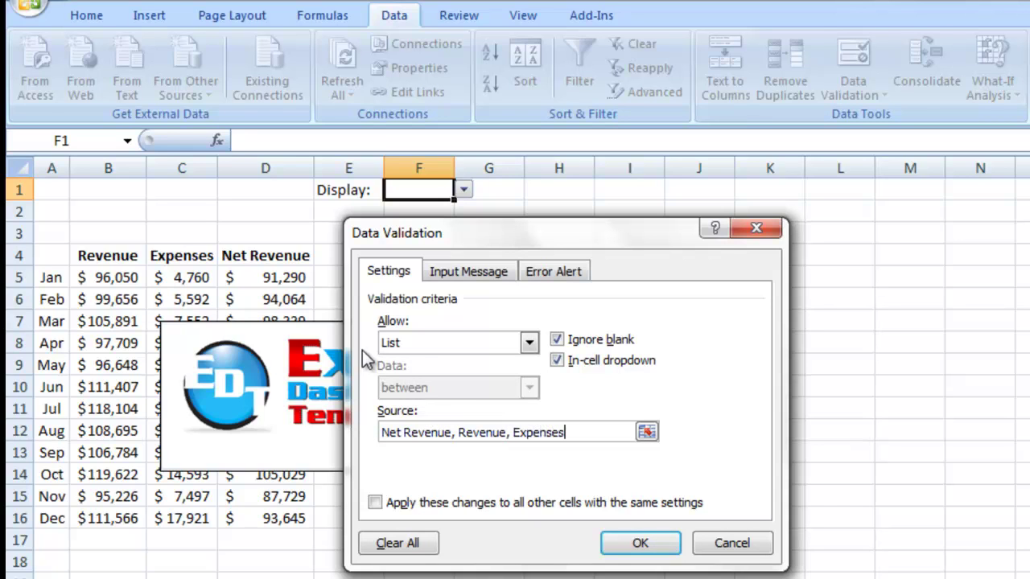
left_click_drag(445, 432, 533, 435)
left_click(637, 544)
left_click(593, 390)
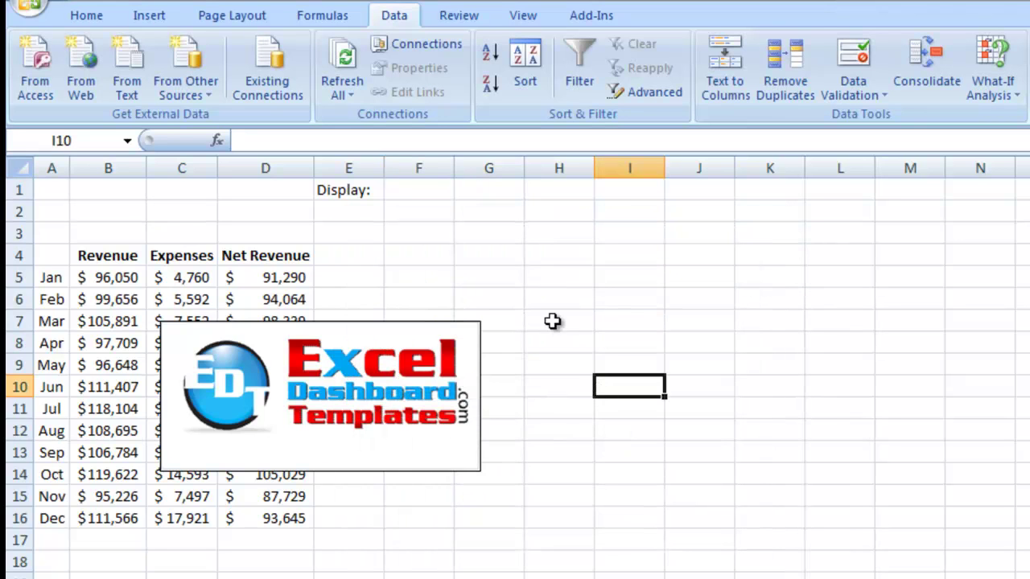
Step: Check the order of the options in the F1 drop-down list without choosing one
left_click(437, 186)
left_click(463, 191)
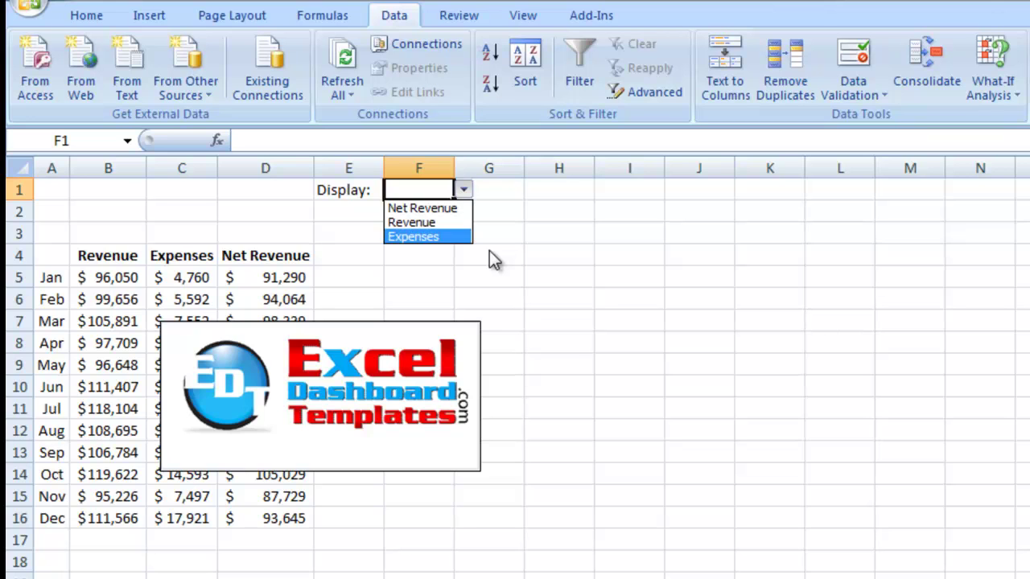
left_click(711, 250)
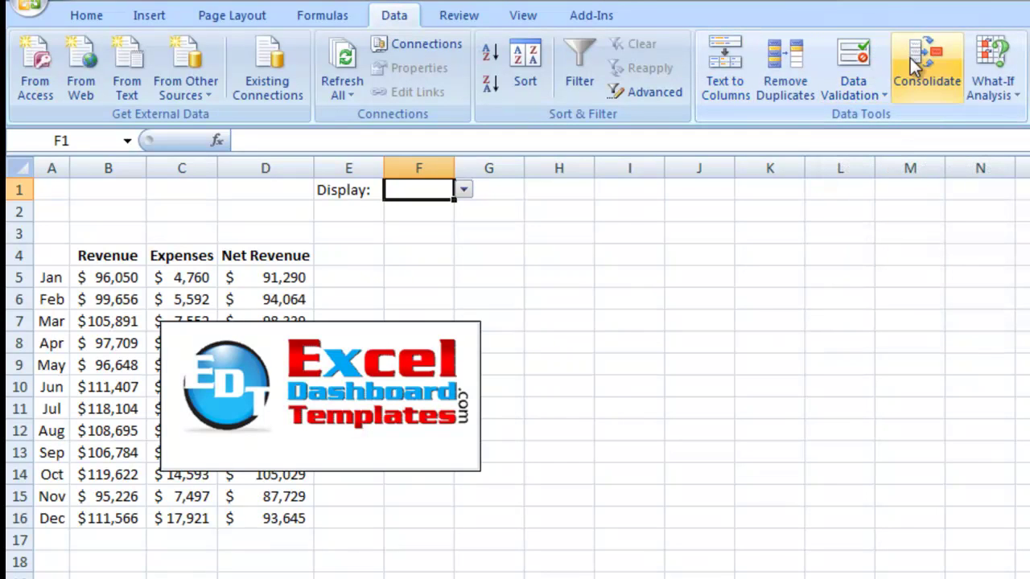
left_click(358, 410)
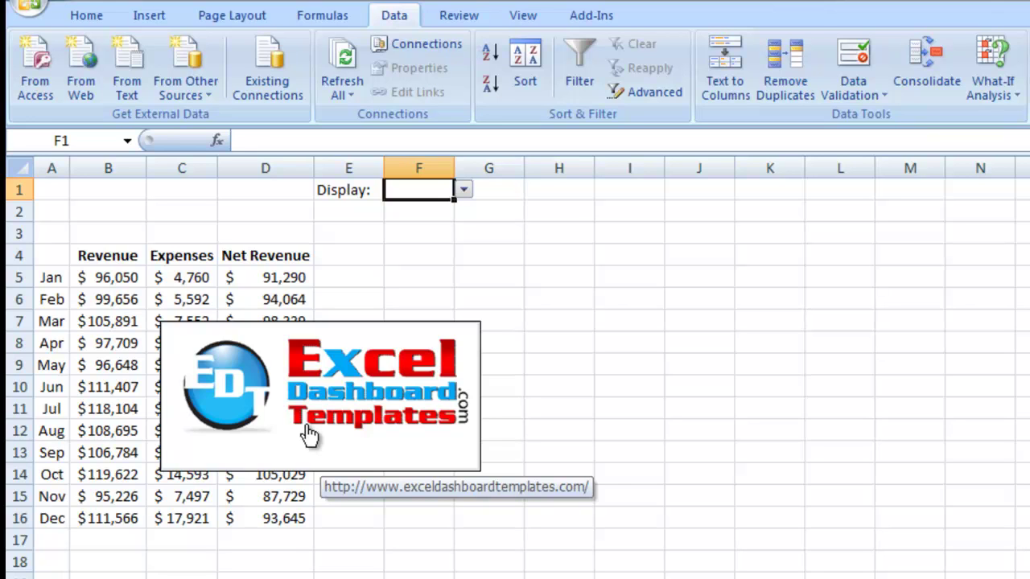
left_click(364, 430)
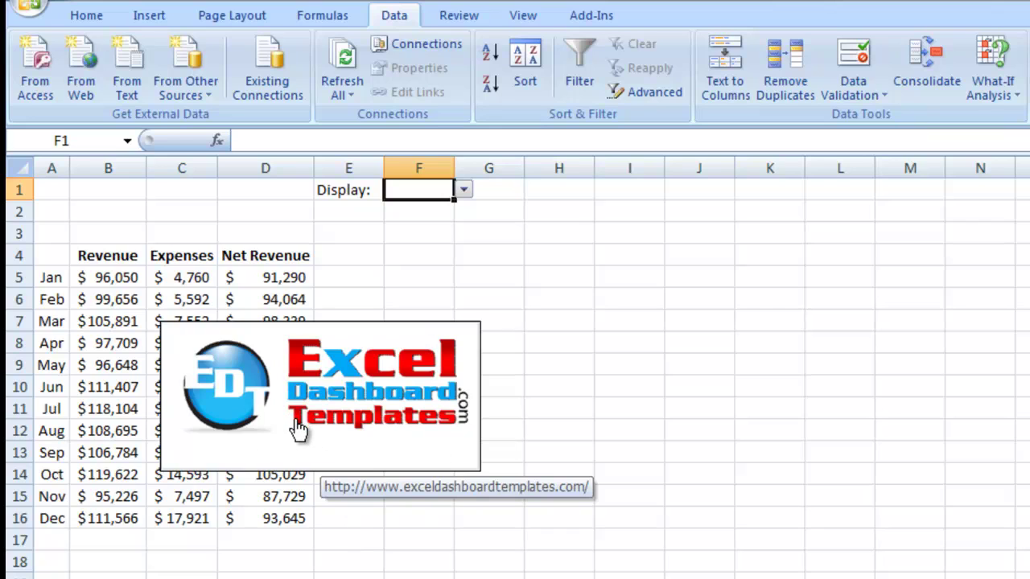